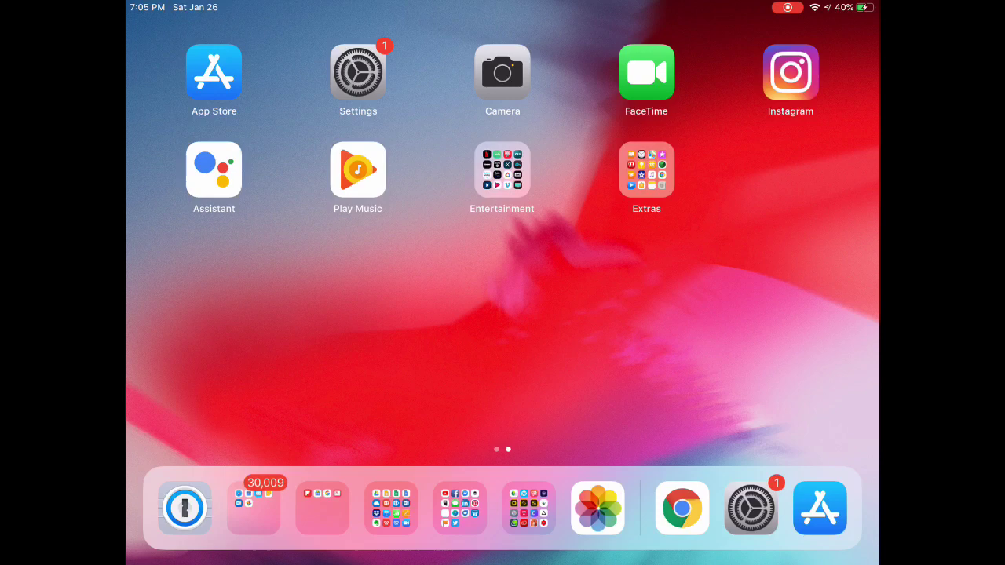
- Open the Extras folder, rearrange the Chrome app, and close the folder
{"action": "left_click", "coordinate": [647, 169]}
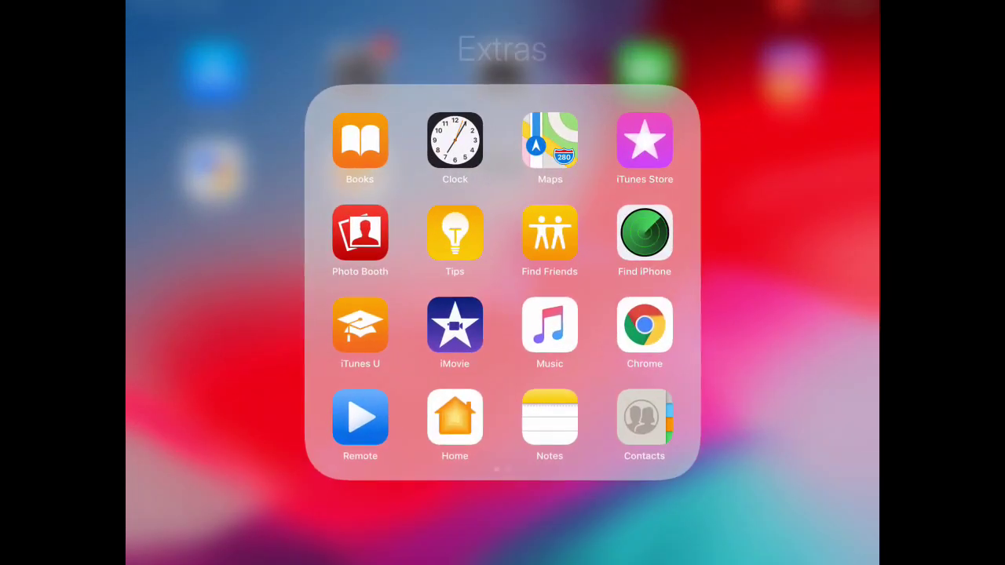
{"action": "mouse_move", "coordinate": [645, 325]}
{"action": "left_mouse_down"}
{"action": "mouse_move", "coordinate": [639, 319]}
{"action": "mouse_move", "coordinate": [644, 325]}
{"action": "left_mouse_up"}
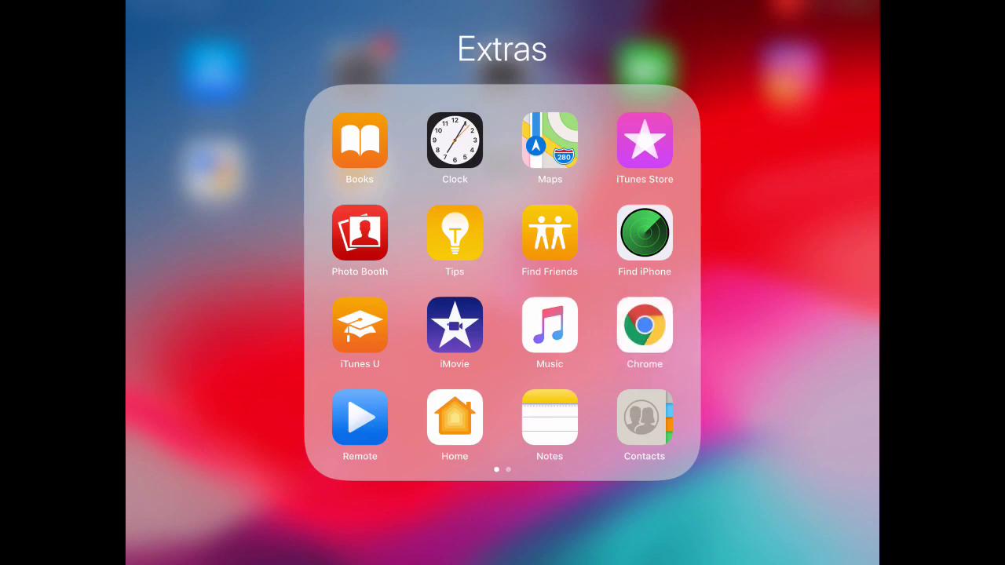
{"action": "left_click", "coordinate": [785, 330]}
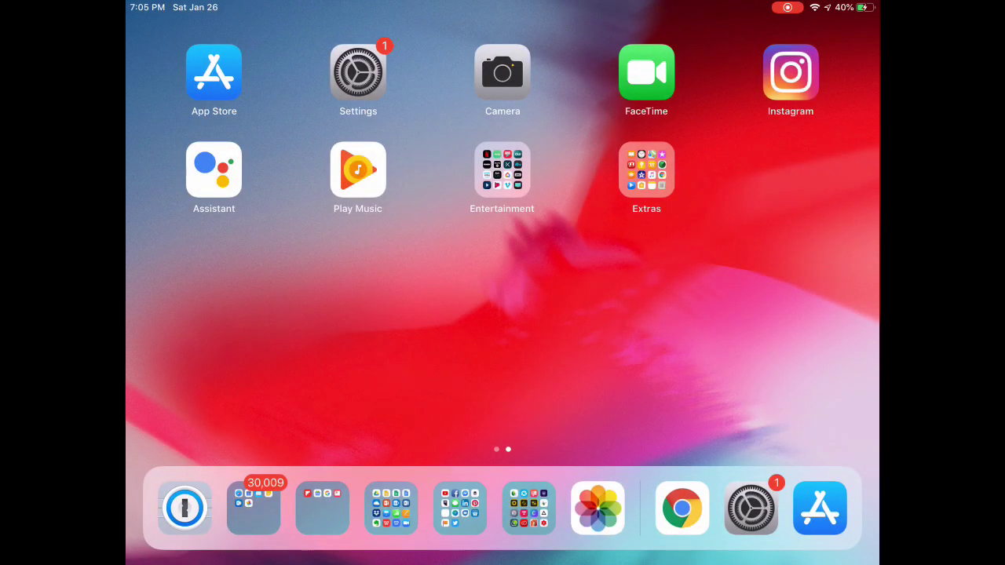
- Search the App Store for 'shortcuts' and download the Shortcuts app
{"action": "left_click", "coordinate": [214, 73]}
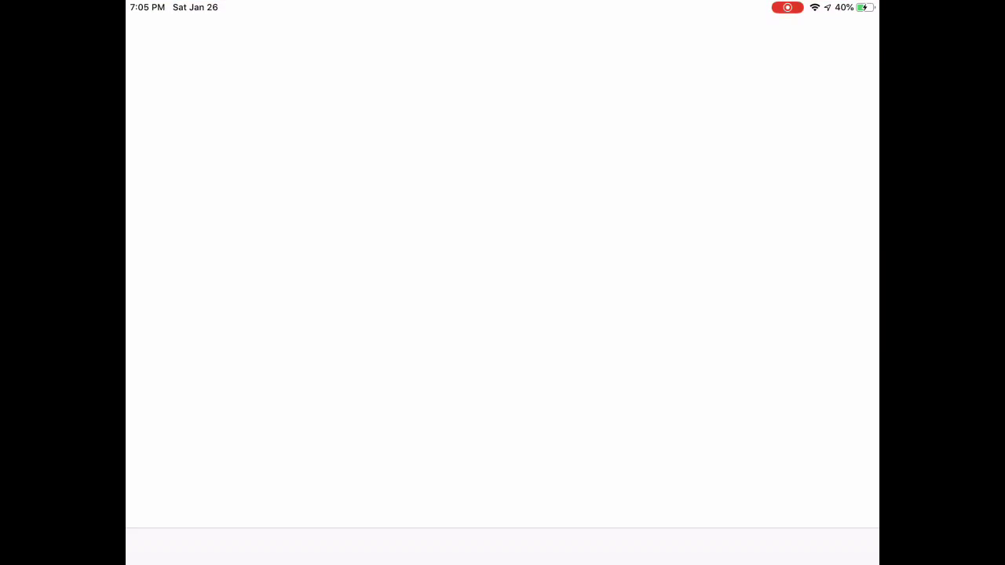
{"action": "left_click", "coordinate": [503, 103]}
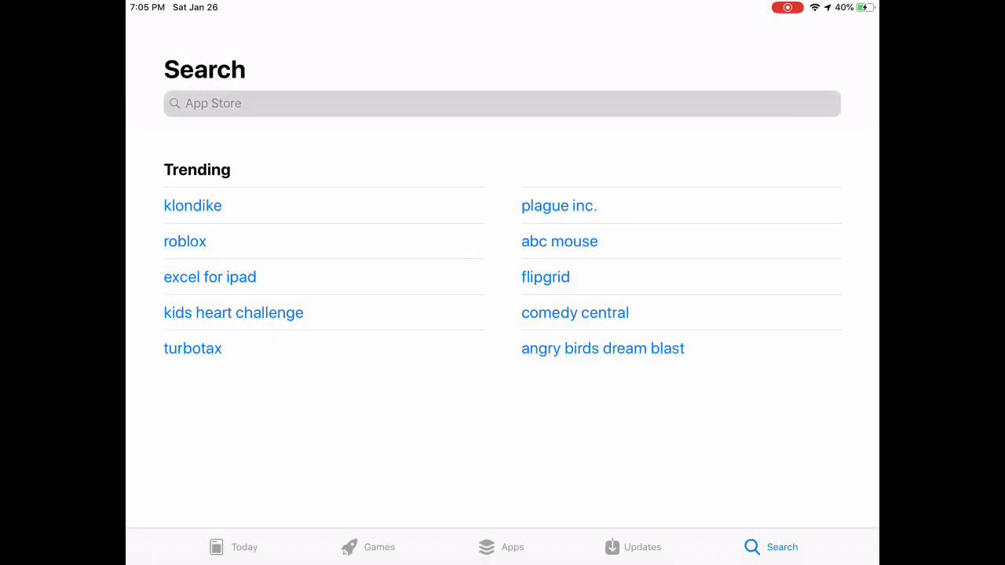
{"action": "type", "text": "sho"}
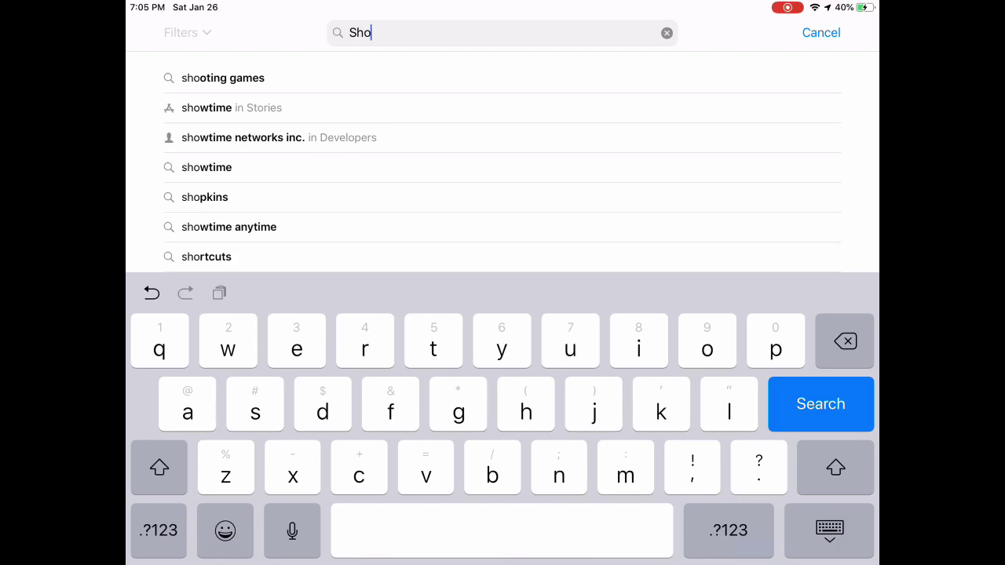
{"action": "type", "text": "rtcu"}
{"action": "left_click", "coordinate": [206, 78]}
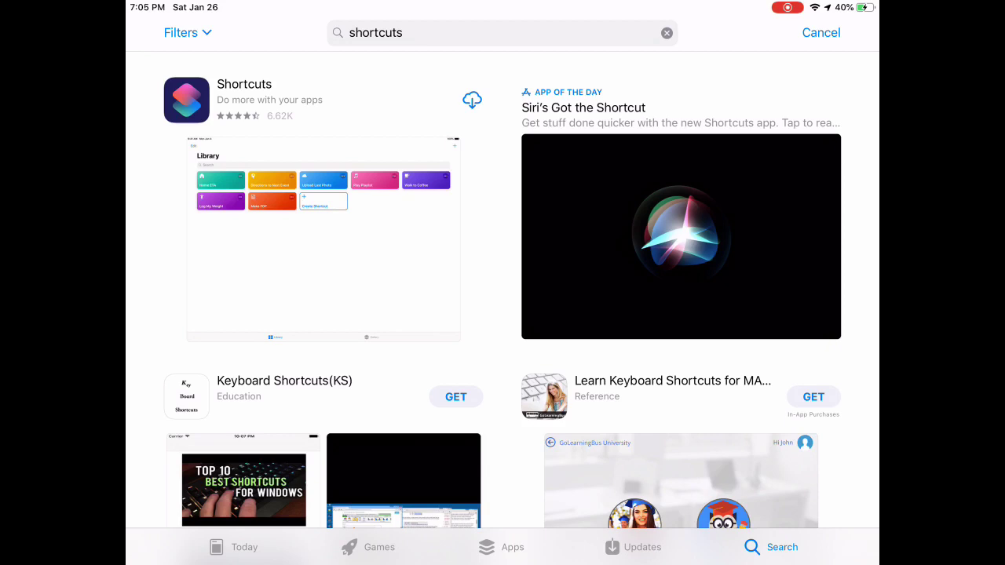
{"action": "left_click", "coordinate": [472, 100]}
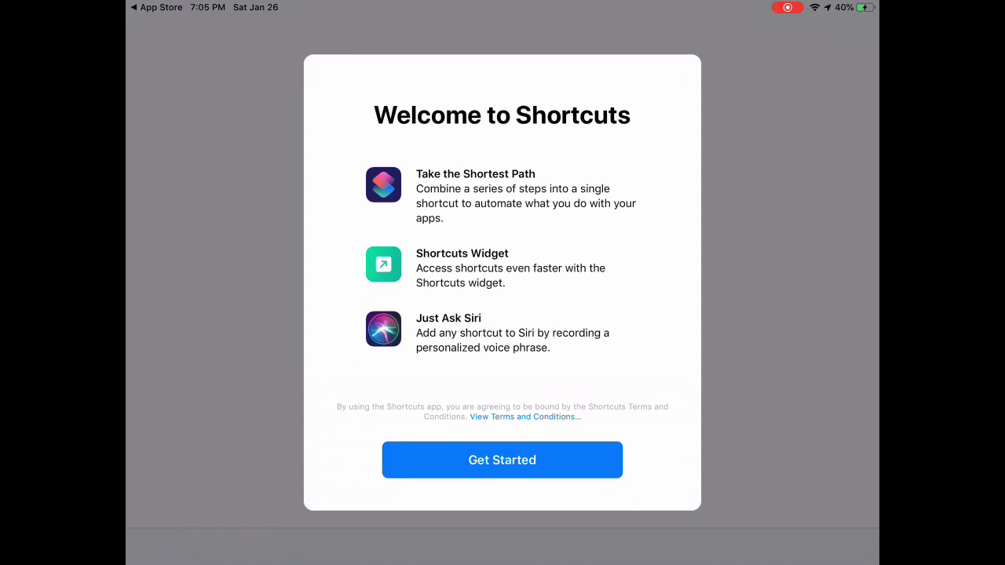
- Search the Shortcuts gallery for 'Chrome' and add Open in Chrome to the library
{"action": "left_click", "coordinate": [502, 460]}
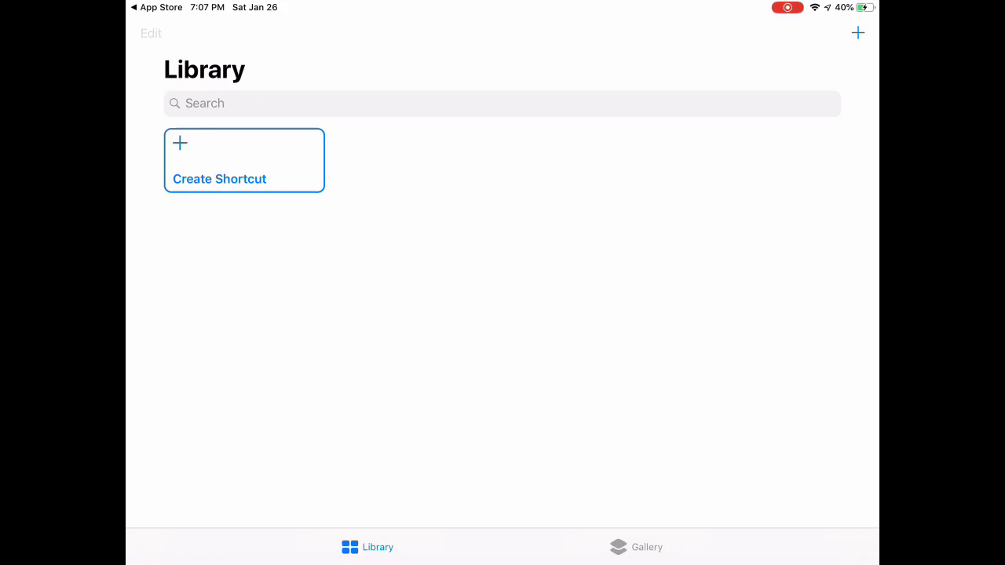
{"action": "left_click", "coordinate": [636, 548]}
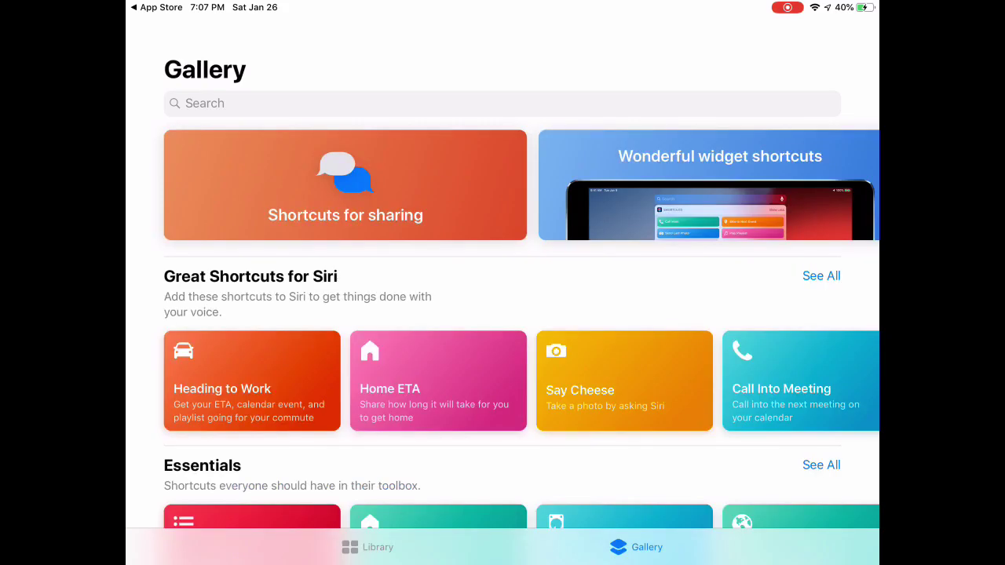
{"action": "left_click", "coordinate": [503, 103]}
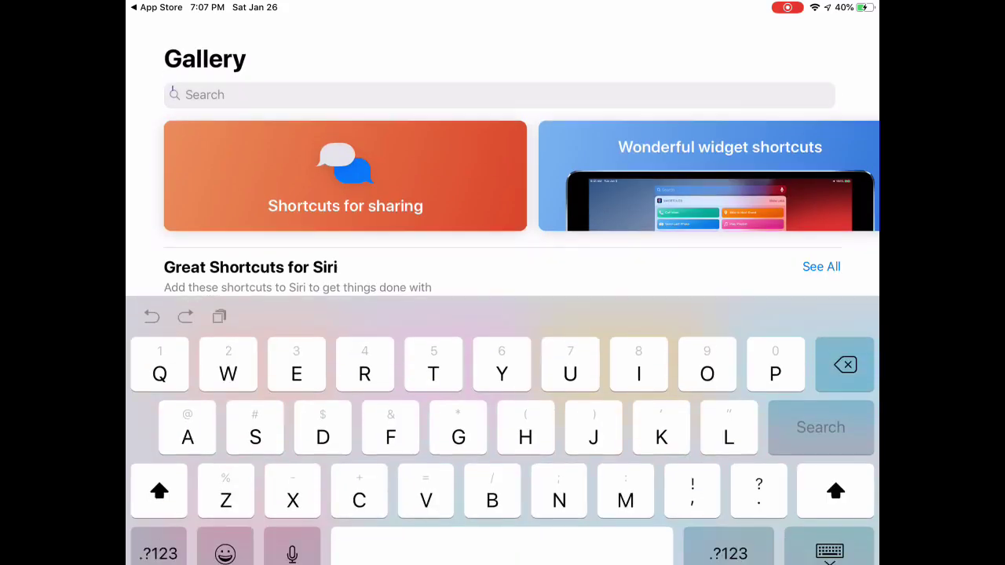
{"action": "type", "text": "Ch"}
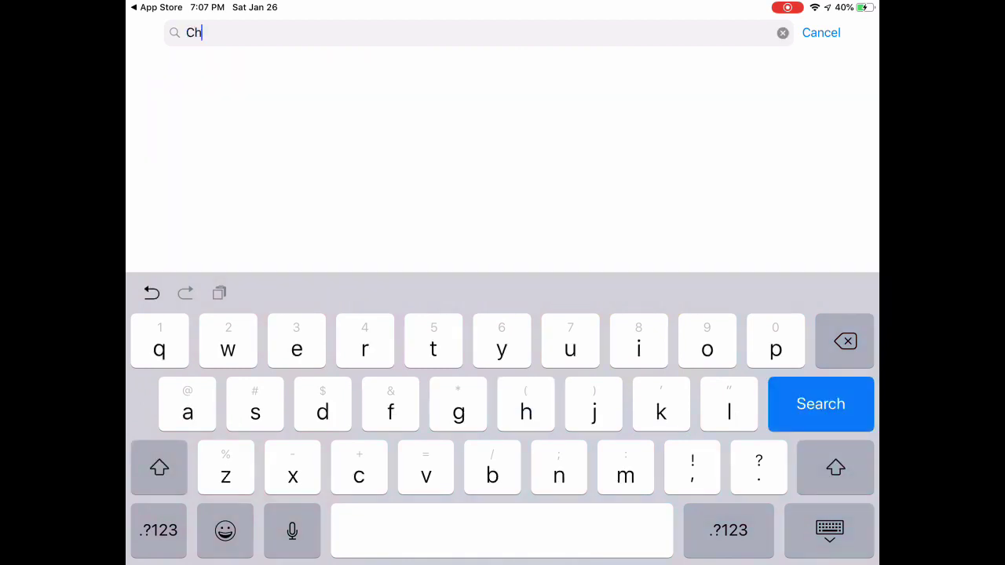
{"action": "type", "text": "rome"}
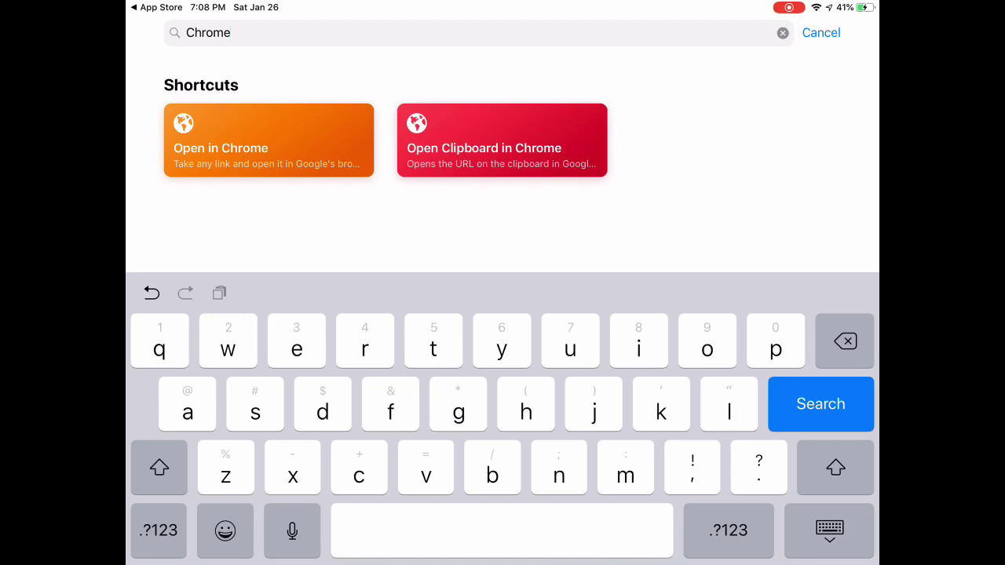
{"action": "left_click", "coordinate": [268, 139]}
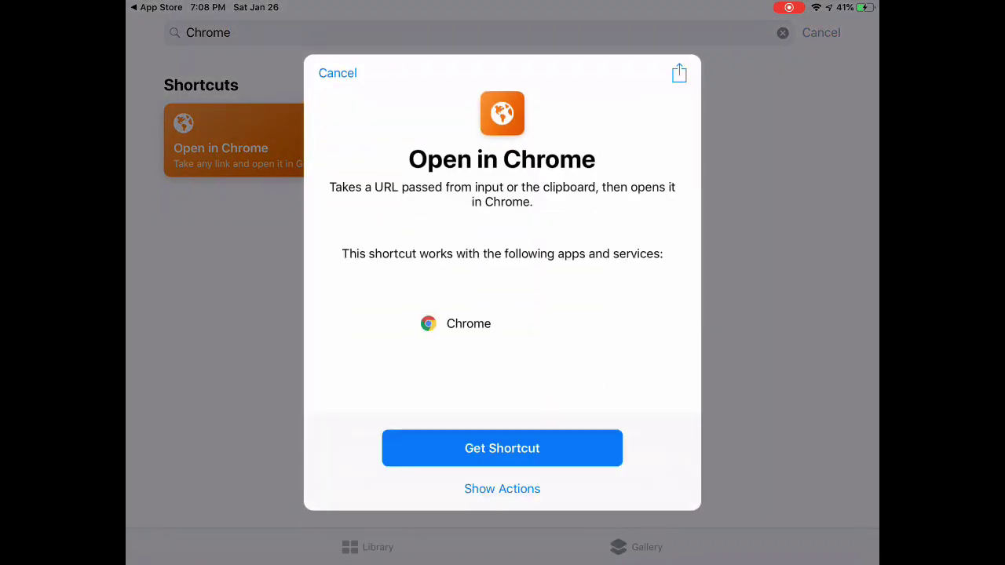
{"action": "left_click", "coordinate": [501, 448]}
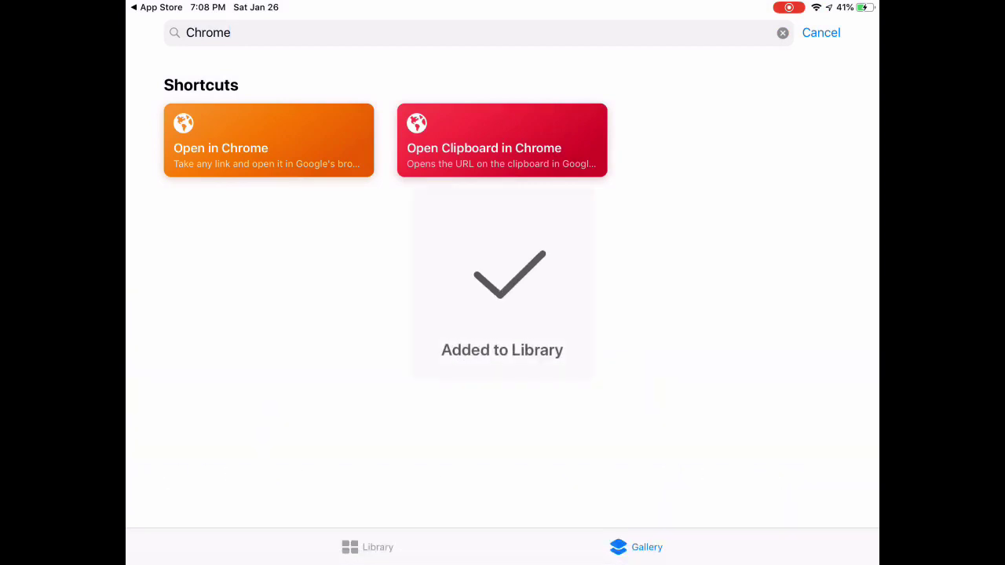
{"action": "left_click_drag", "start_coordinate": [833, 4], "coordinate": [834, 45]}
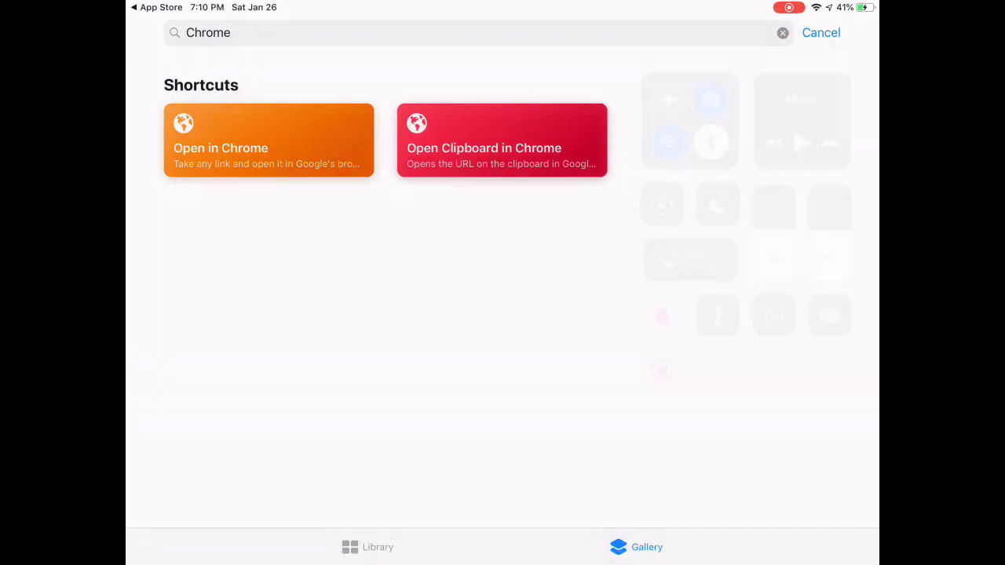
- In the Open in Chrome shortcut's settings, choose Add to Home Screen
{"action": "left_click", "coordinate": [368, 548]}
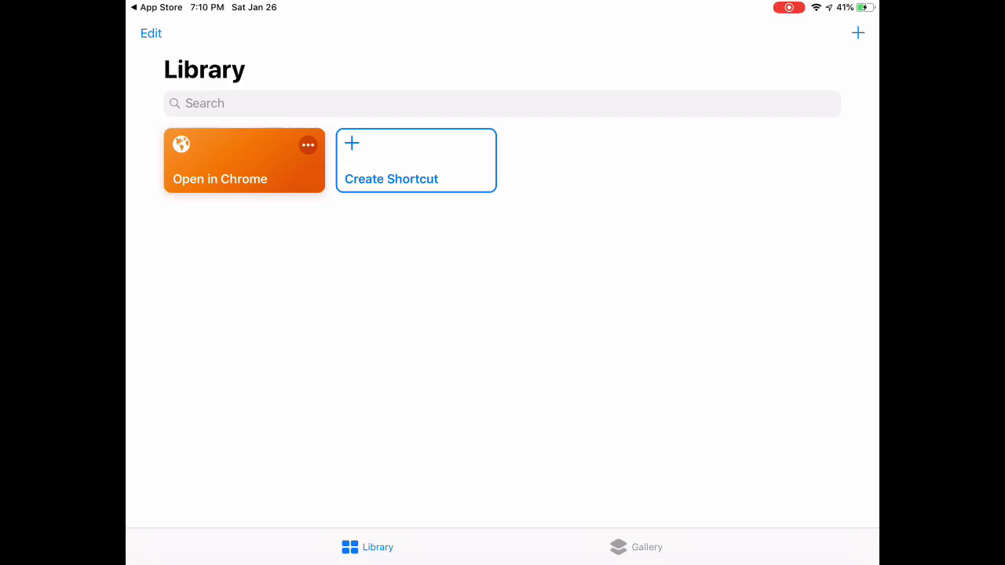
{"action": "left_click", "coordinate": [308, 144]}
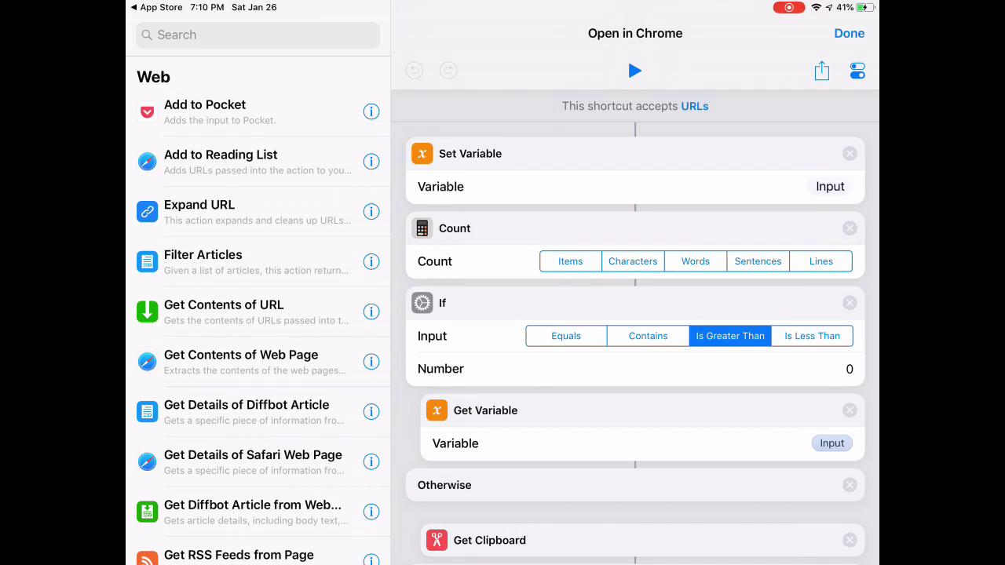
{"action": "left_click", "coordinate": [857, 71]}
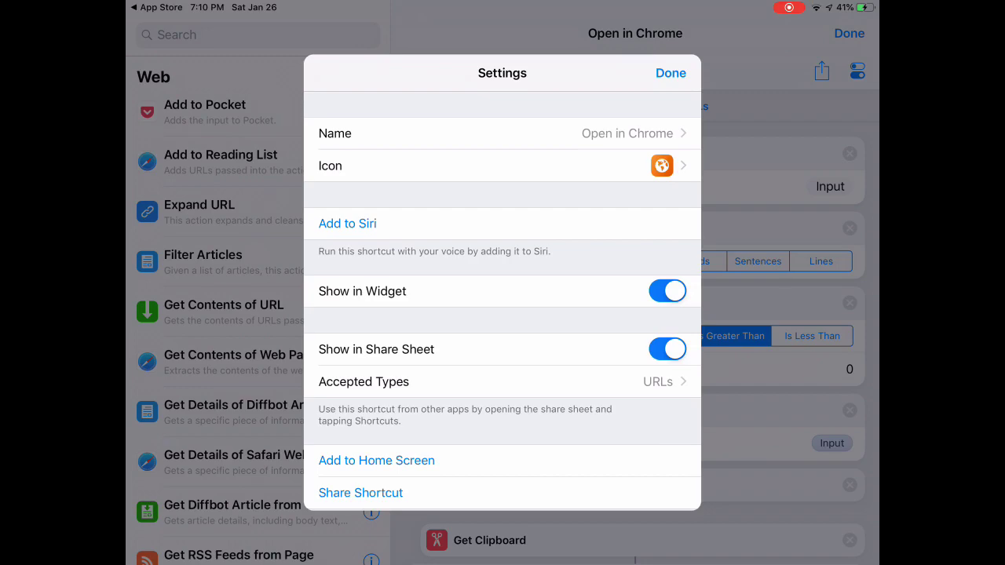
{"action": "left_click", "coordinate": [377, 461]}
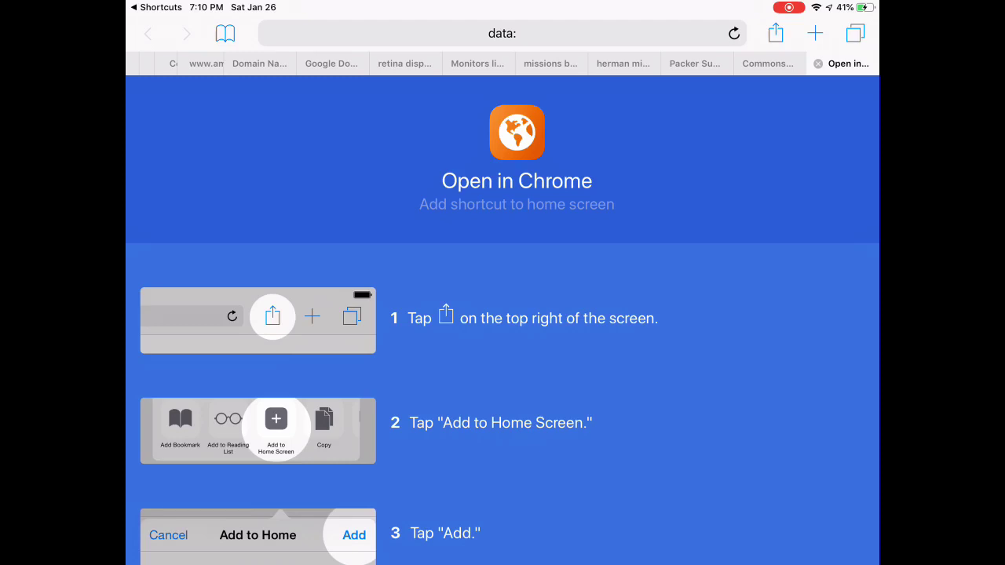
- Use Safari's share sheet to add an Open in Chrome icon to the home screen
{"action": "left_click", "coordinate": [776, 33]}
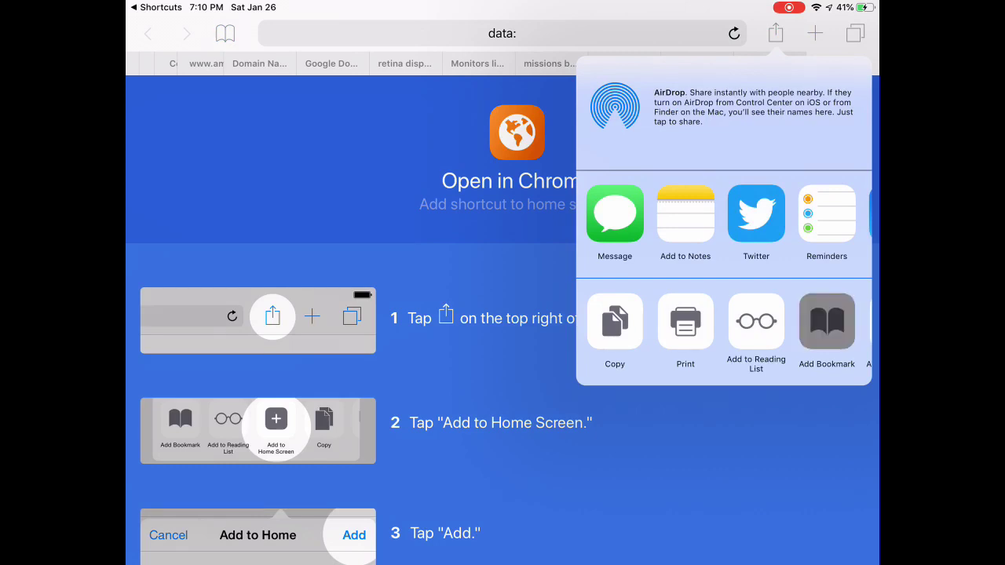
{"action": "left_click_drag", "start_coordinate": [827, 322], "coordinate": [579, 321]}
{"action": "left_click_drag", "start_coordinate": [816, 321], "coordinate": [723, 321]}
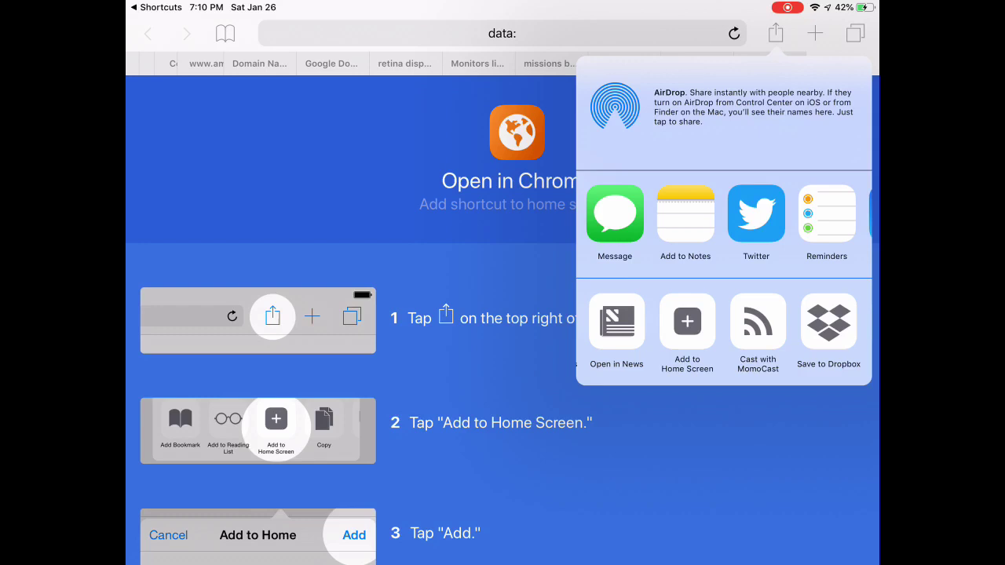
{"action": "left_click", "coordinate": [693, 321]}
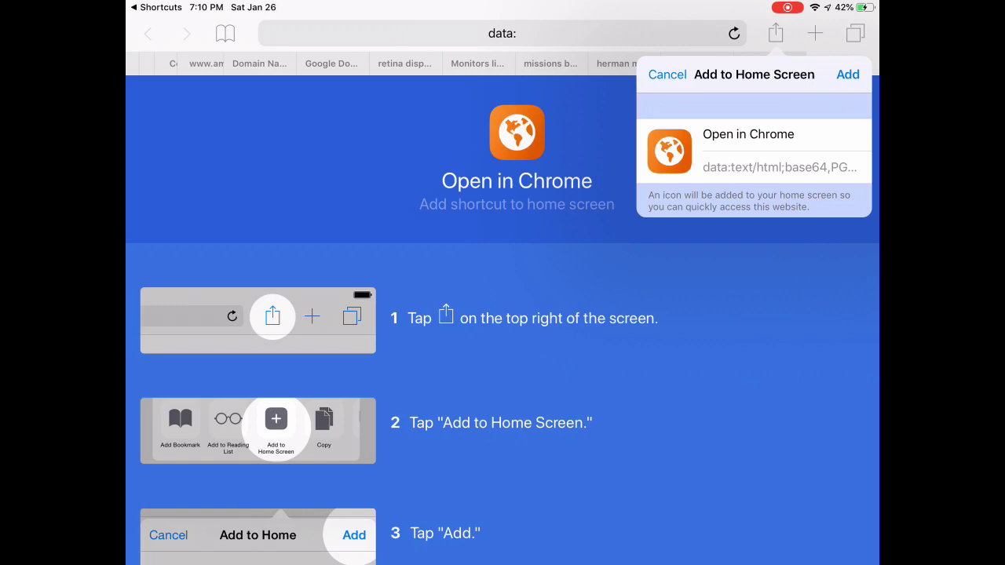
{"action": "left_click", "coordinate": [848, 73]}
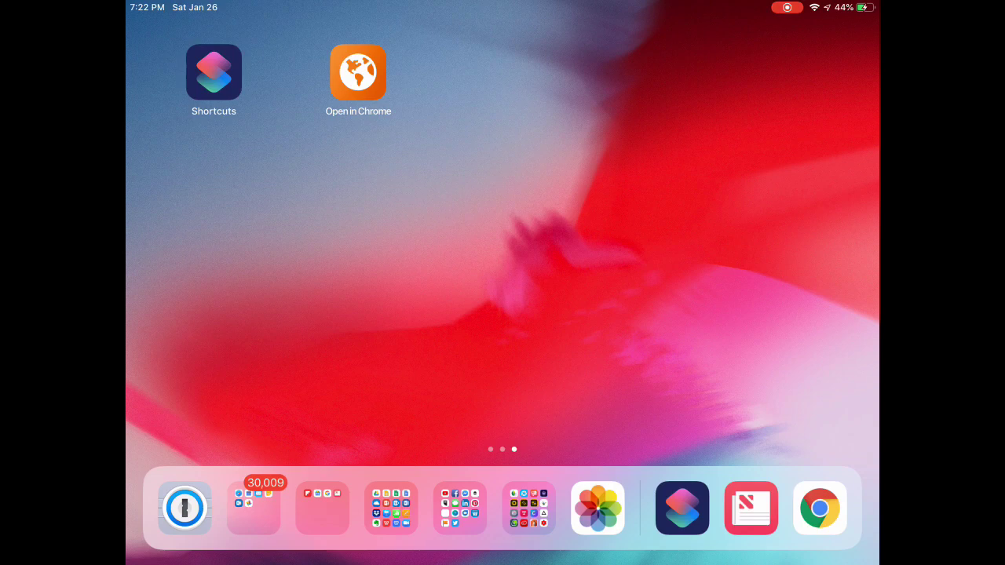
- Open the BGR spam-call article in Apple News and copy its link
{"action": "left_click", "coordinate": [751, 509]}
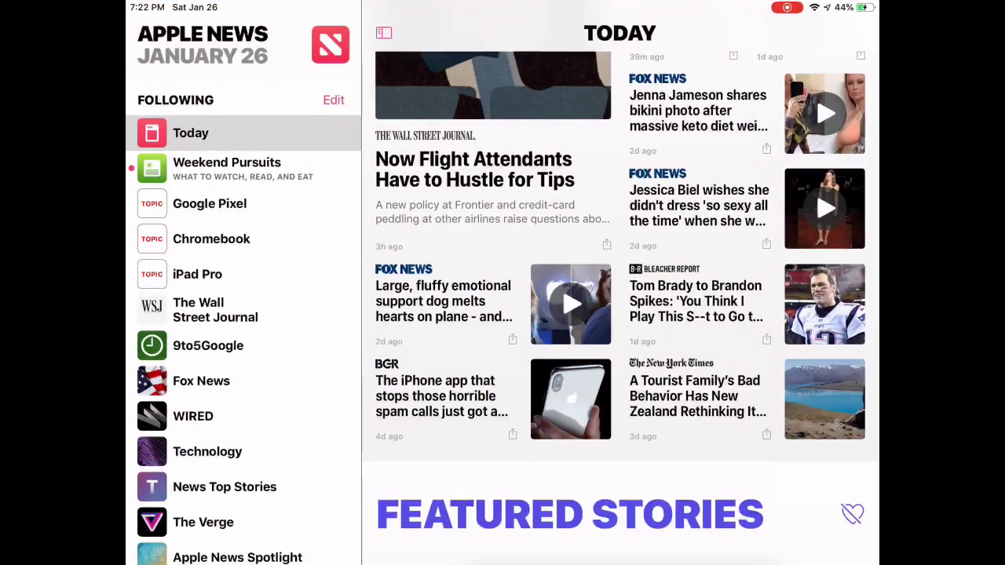
{"action": "left_click", "coordinate": [441, 396]}
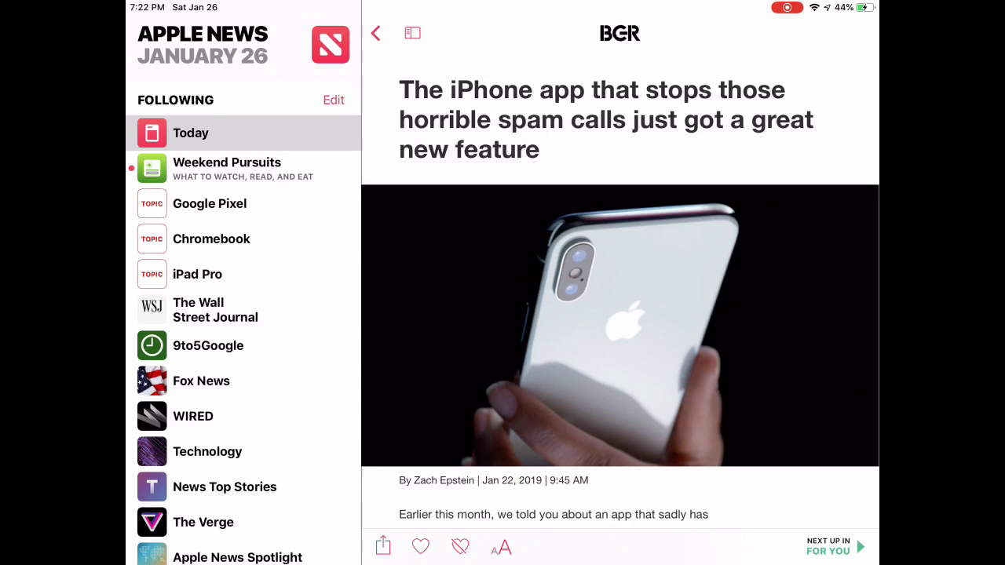
{"action": "scroll", "coordinate": [621, 314], "scroll_direction": "down", "scroll_amount": 10}
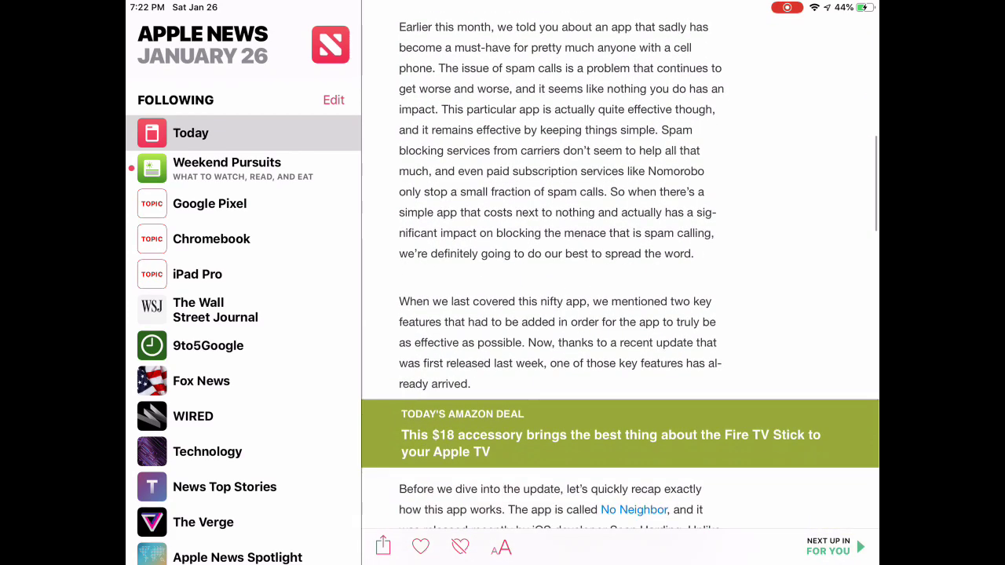
{"action": "scroll", "coordinate": [621, 271], "scroll_direction": "up", "scroll_amount": 1}
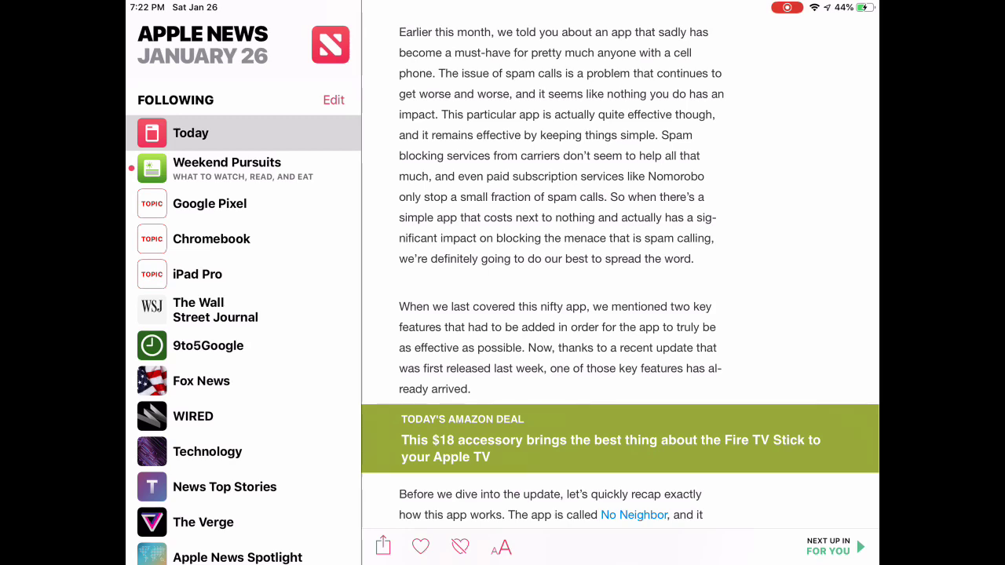
{"action": "left_click", "coordinate": [382, 546]}
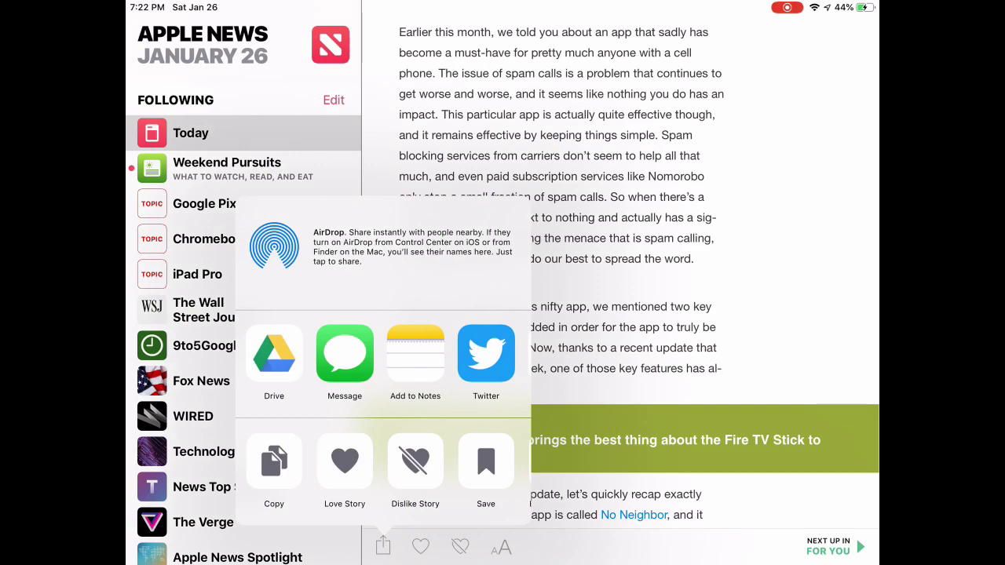
{"action": "left_click", "coordinate": [274, 461]}
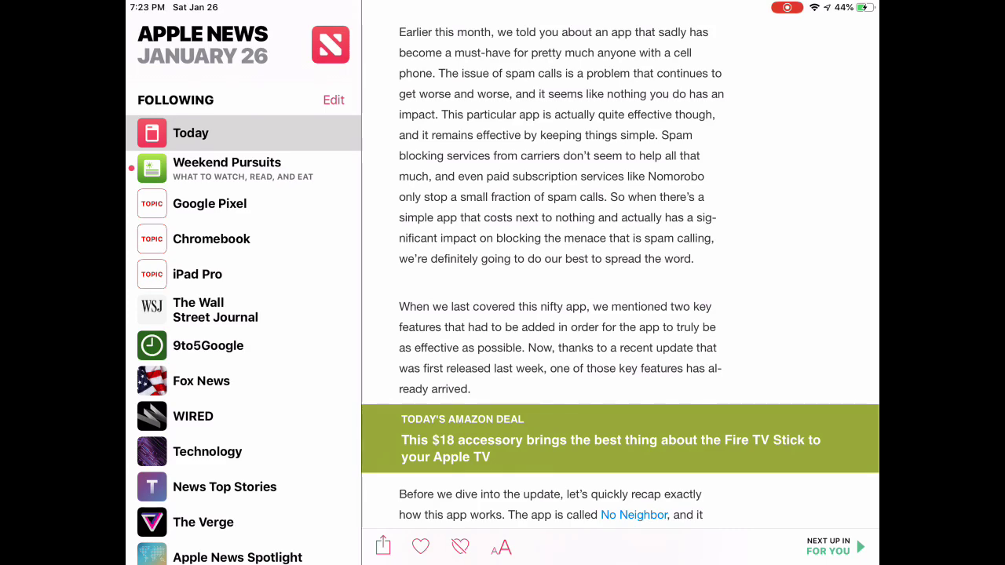
- Go home and scroll through the copied BGR article opened in Chrome
{"action": "key", "text": "super+h"}
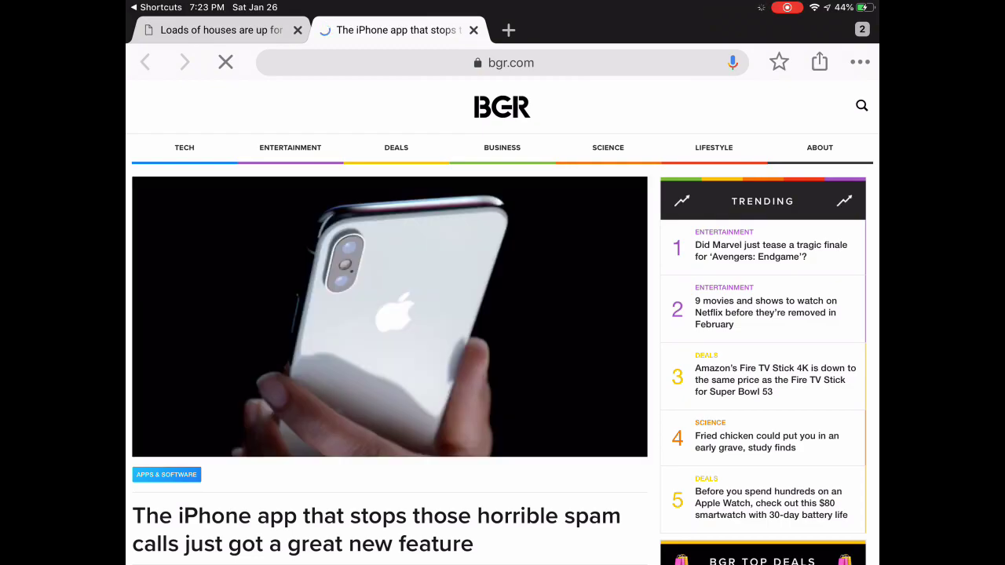
{"action": "scroll", "coordinate": [389, 314], "scroll_direction": "down", "scroll_amount": 5}
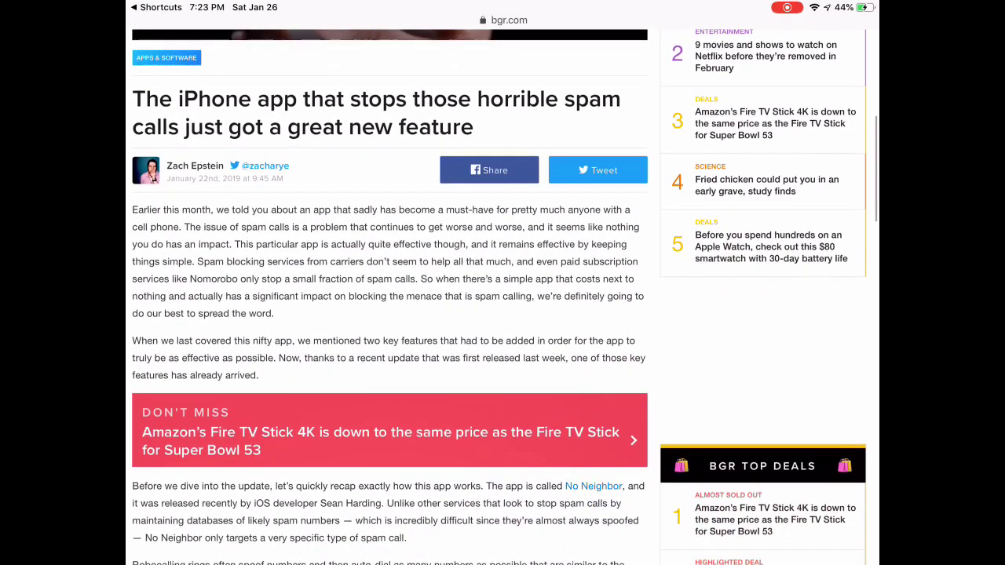
{"action": "scroll", "coordinate": [389, 314], "scroll_direction": "down", "scroll_amount": 5}
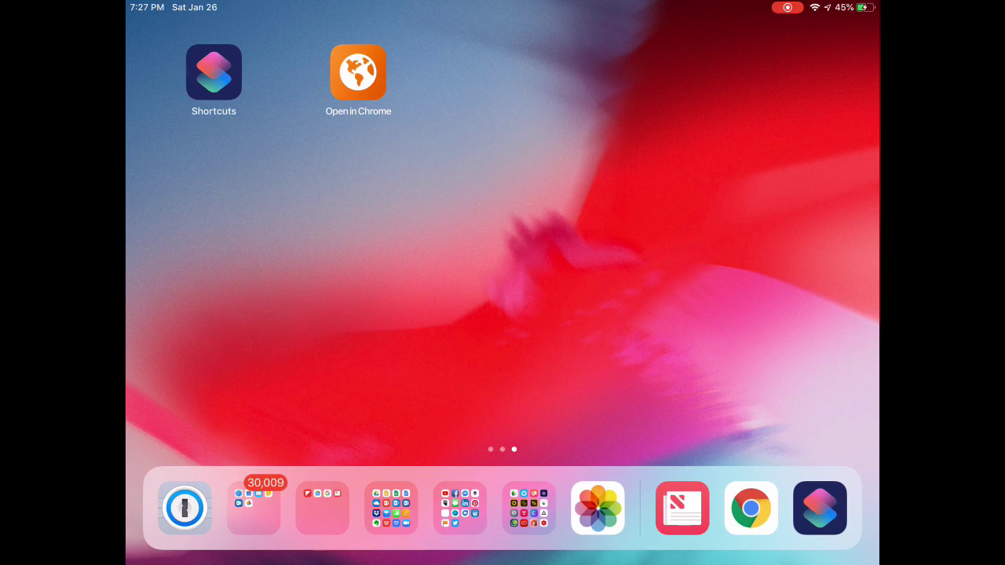
- Reopen the BGR spam-call article in Apple News and bring up its share options
{"action": "left_click", "coordinate": [682, 508]}
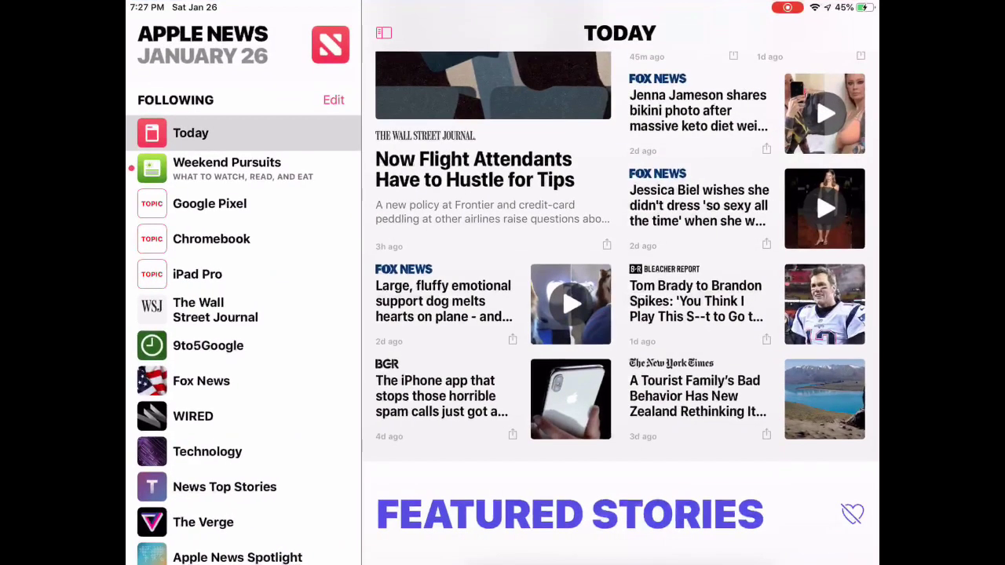
{"action": "left_click", "coordinate": [471, 397]}
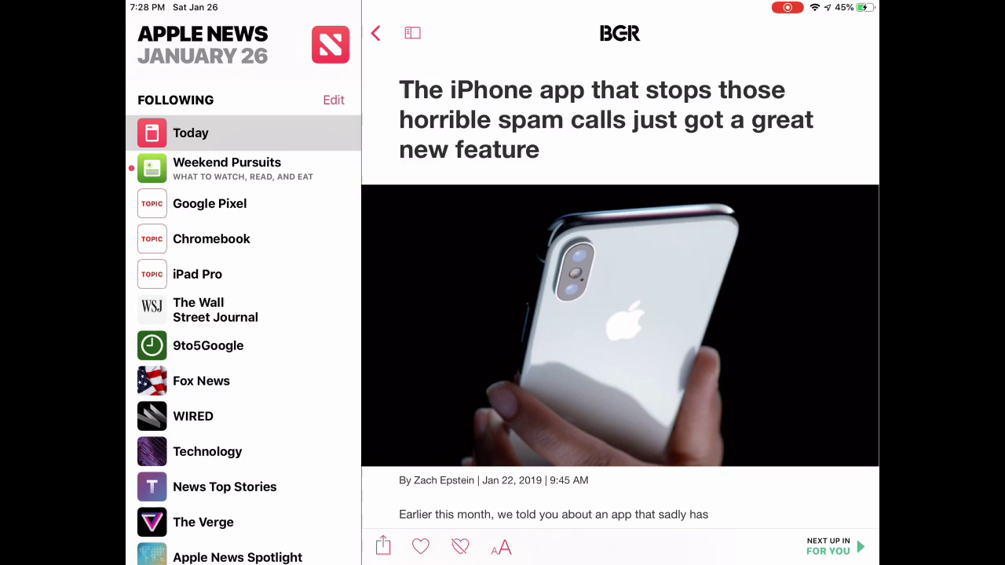
{"action": "left_click", "coordinate": [383, 547]}
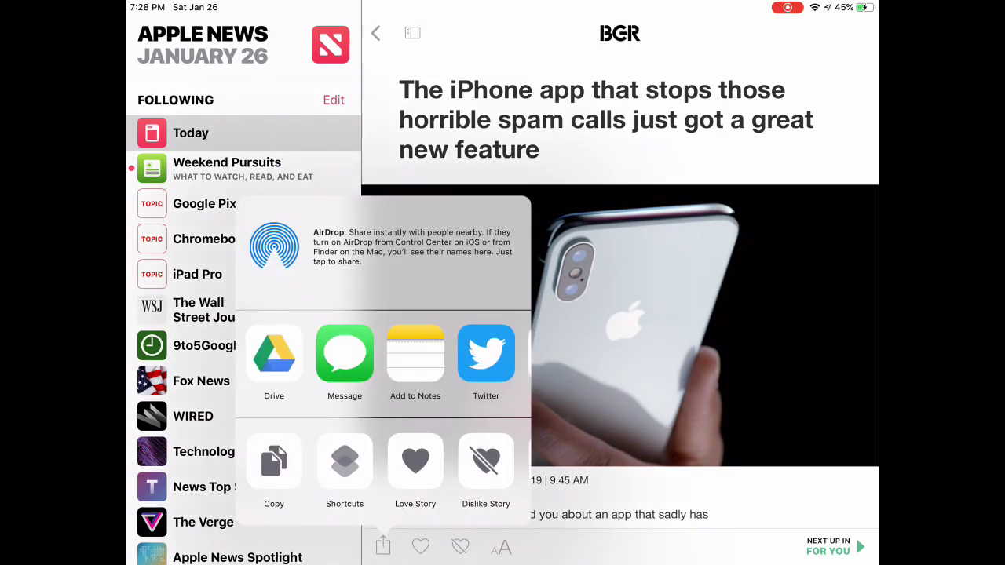
{"action": "scroll", "coordinate": [384, 467], "scroll_direction": "right", "scroll_amount": 5}
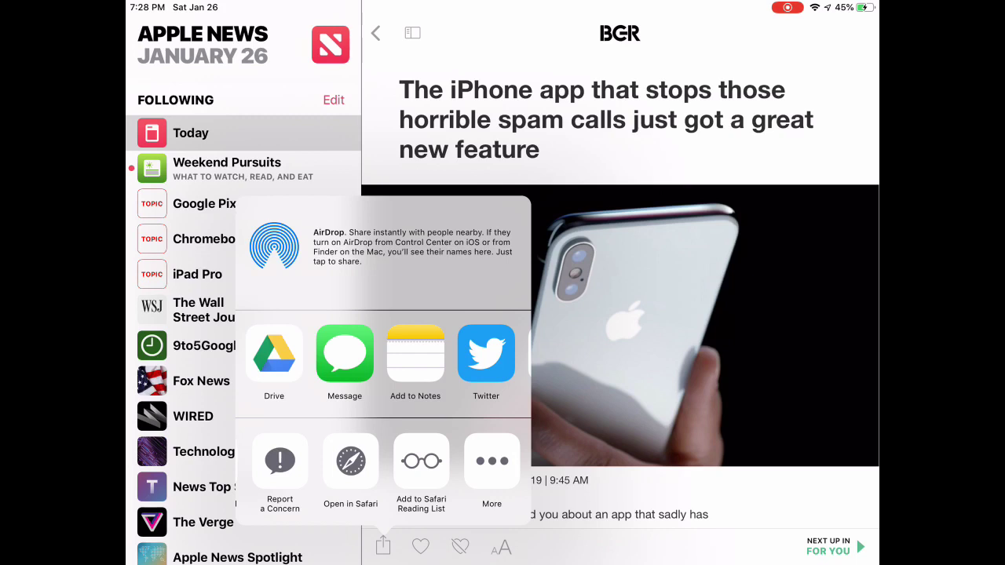
- Keep Shortcuts enabled among sharing activities and list the shortcuts for the article
{"action": "left_click", "coordinate": [492, 461]}
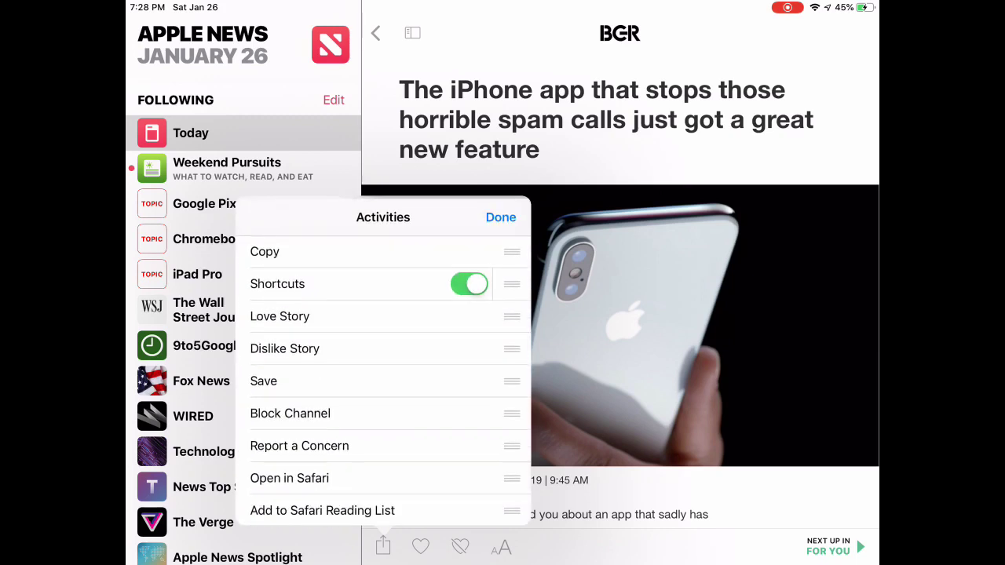
{"action": "left_click", "coordinate": [468, 281]}
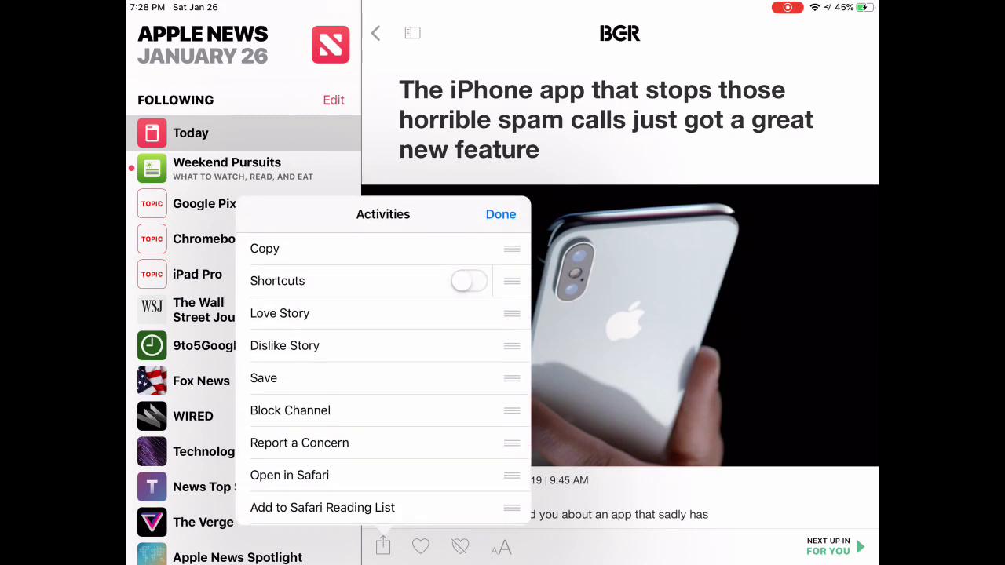
{"action": "left_click", "coordinate": [468, 281]}
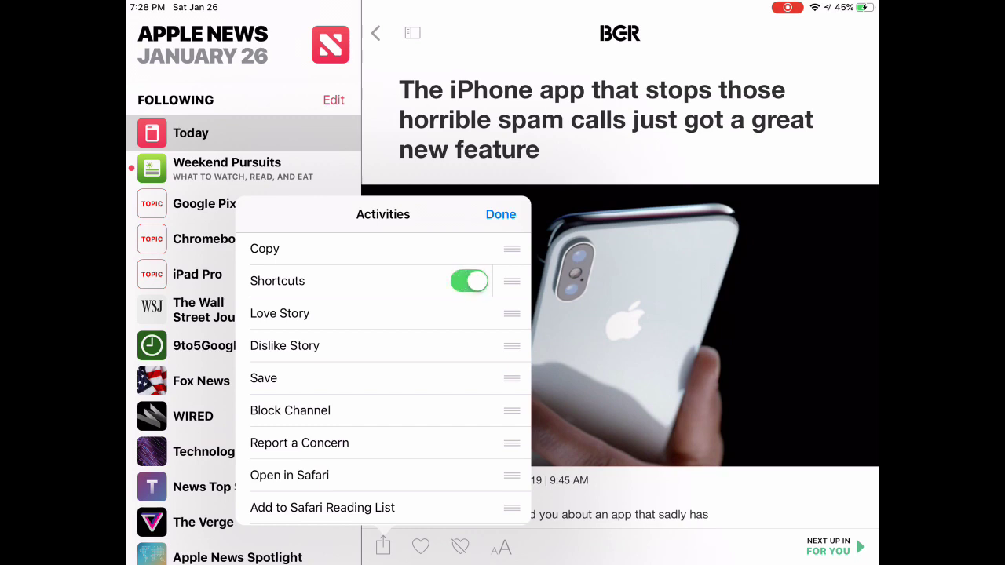
{"action": "left_click", "coordinate": [500, 214]}
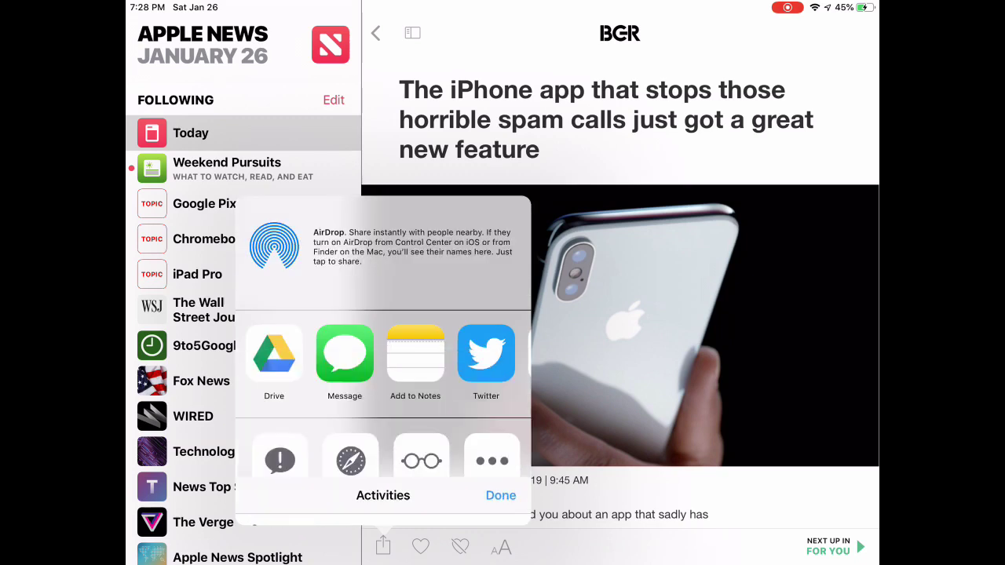
{"action": "scroll", "coordinate": [383, 467], "scroll_direction": "left", "scroll_amount": 5}
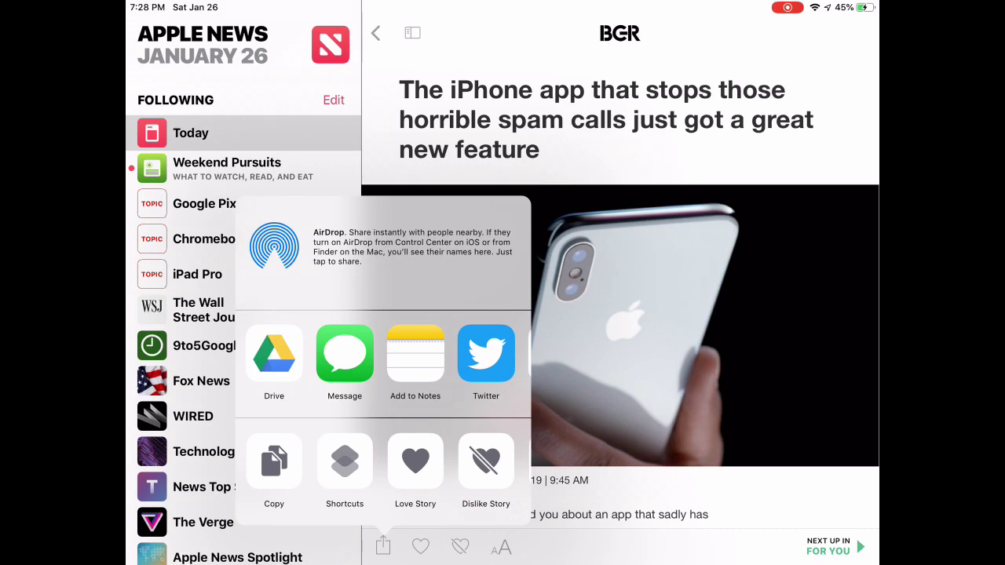
{"action": "left_click", "coordinate": [345, 461]}
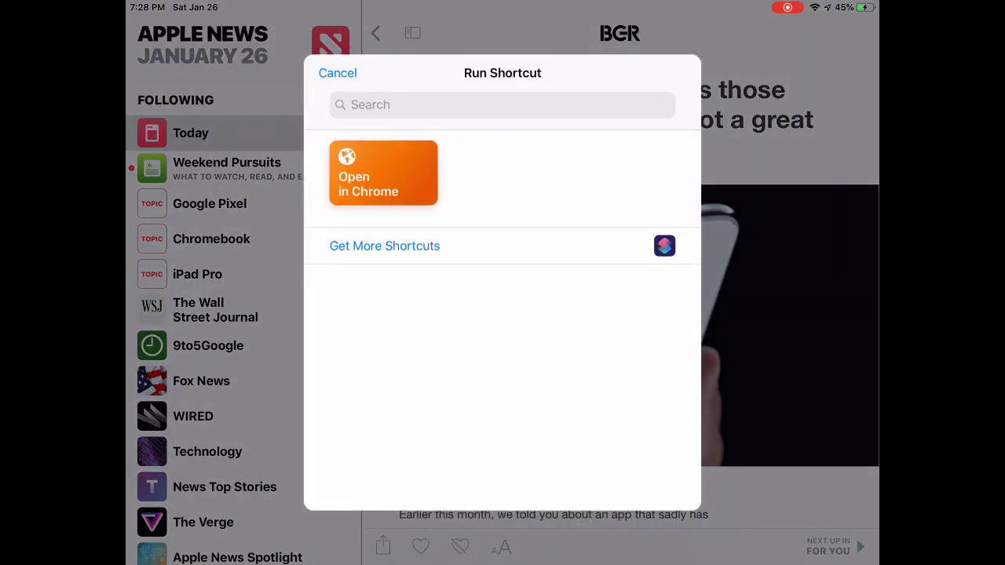
- Run Open in Chrome on the article and scroll down through it in Chrome
{"action": "left_click", "coordinate": [383, 173]}
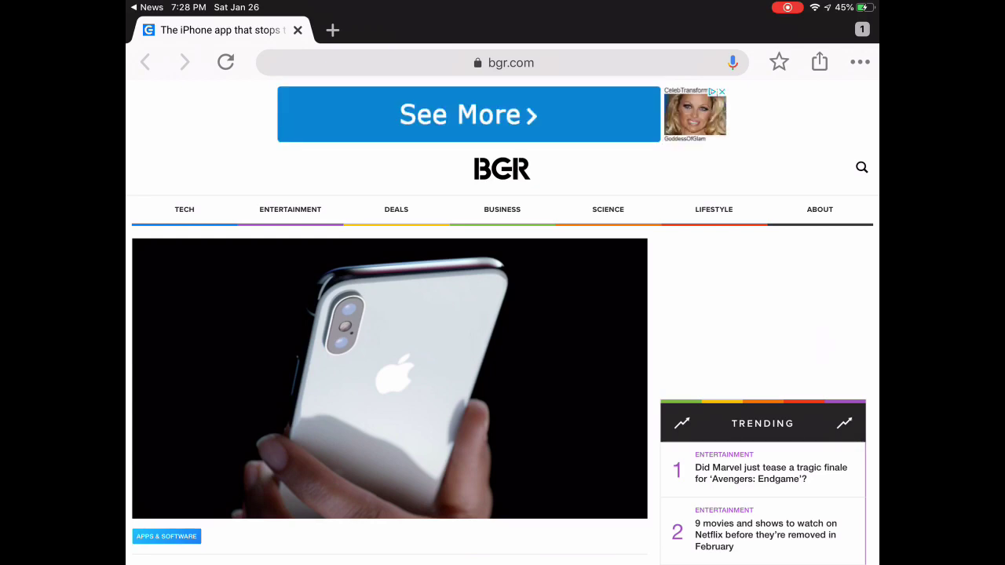
{"action": "scroll", "coordinate": [503, 314], "scroll_direction": "down", "scroll_amount": 5}
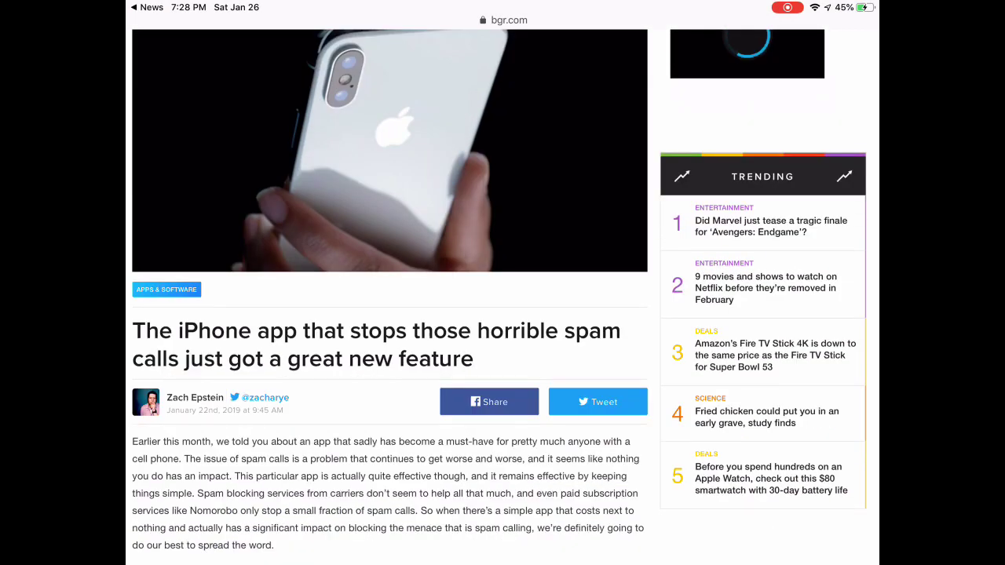